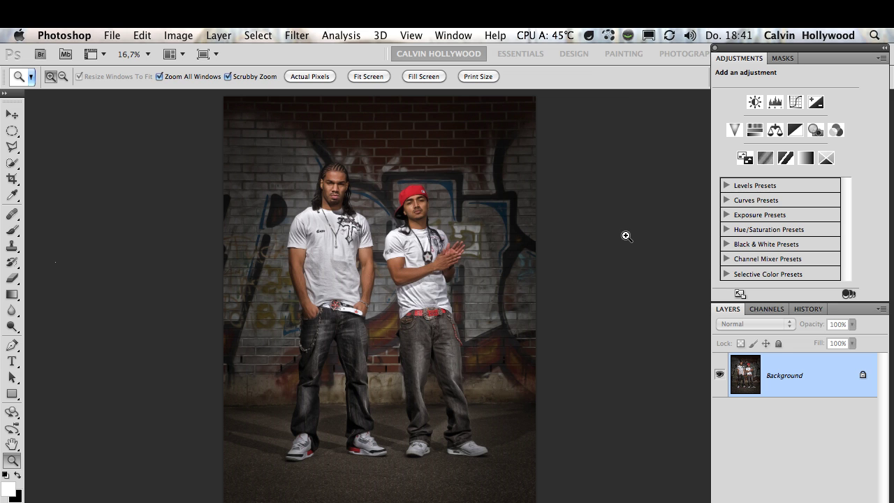
# Duplicate the photo layer and set the copy's blend mode to Divide
pyautogui.hotkey('ctrl', 'j')
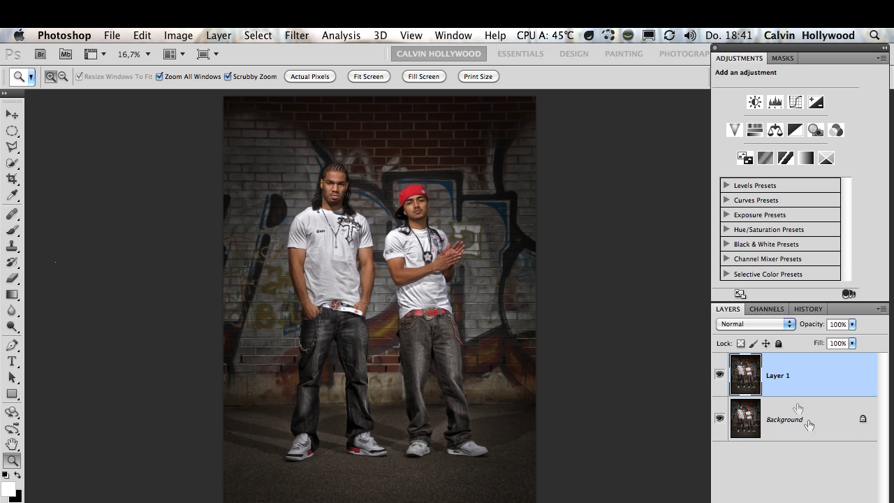
pyautogui.click(791, 323)
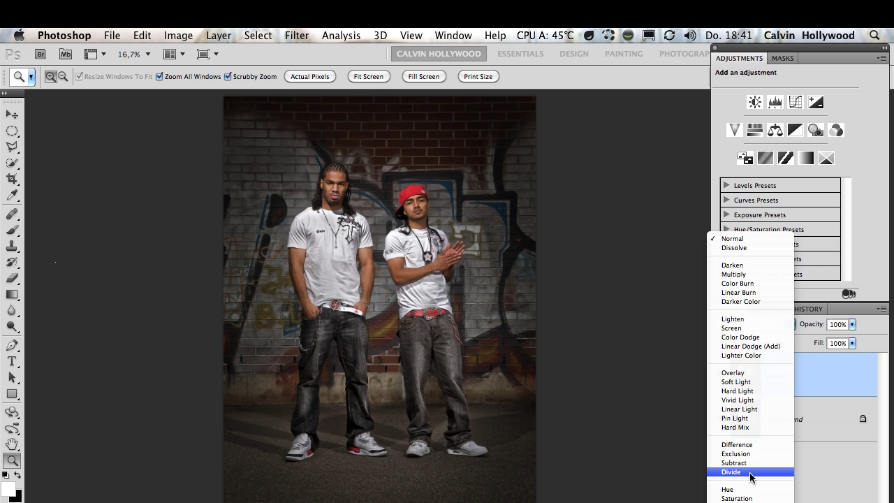
pyautogui.click(773, 472)
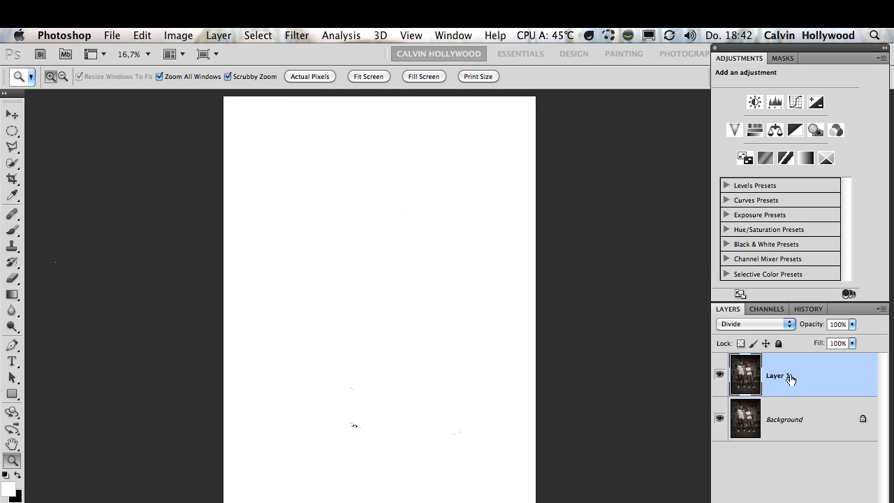
pyautogui.click(295, 35)
pyautogui.moveTo(335, 171)
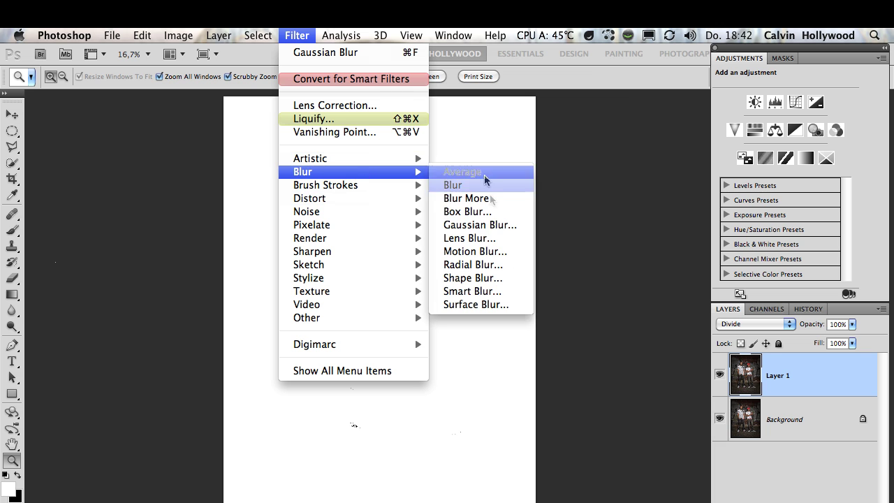
# Apply a Gaussian Blur of about 2 pixels to the Divide copy, then zoom in on the men
pyautogui.click(488, 225)
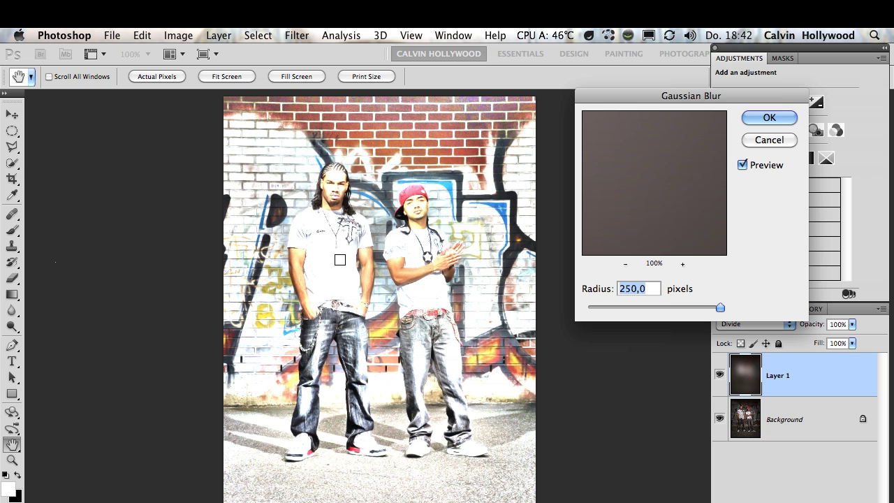
pyautogui.moveTo(719, 308); pyautogui.dragTo(601, 305)
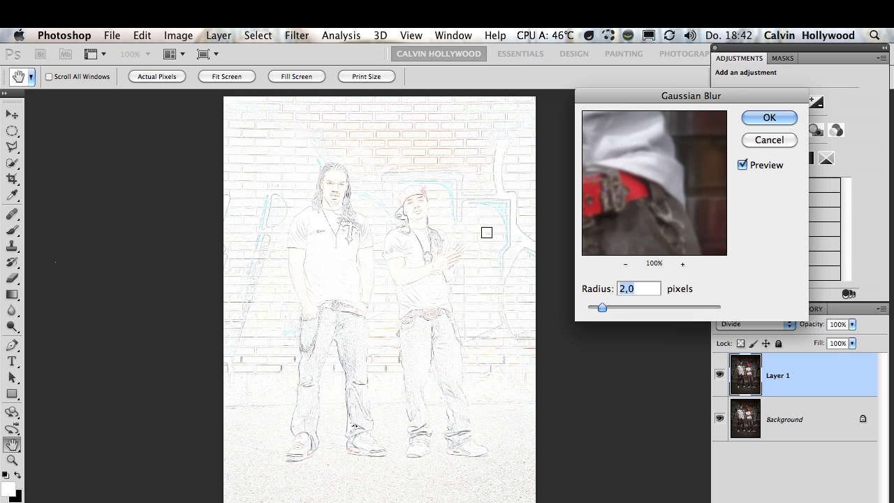
pyautogui.click(768, 117)
pyautogui.press('z')
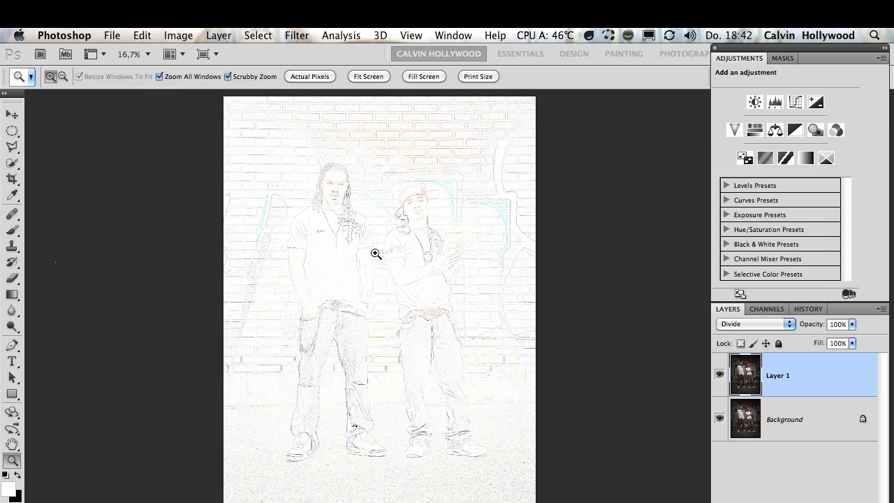
pyautogui.moveTo(375, 254)
pyautogui.mouseDown()
pyautogui.moveTo(426, 254)
pyautogui.moveTo(410, 346)
pyautogui.mouseUp()
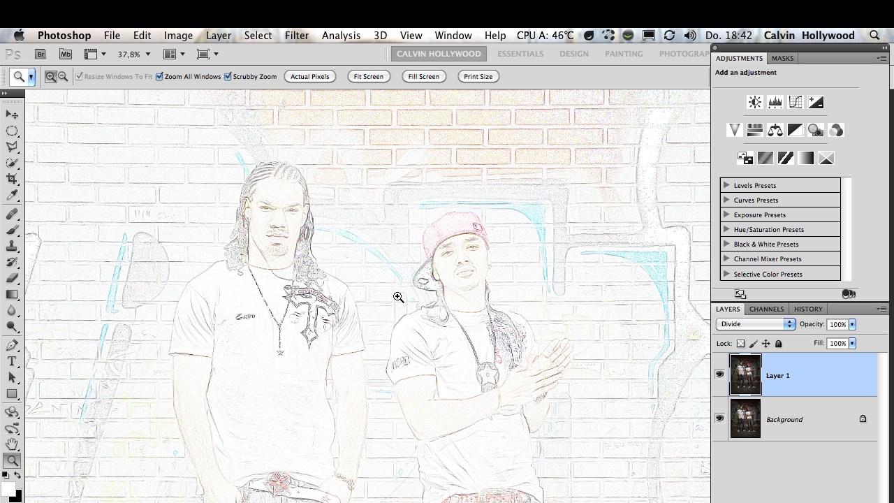
# Add a Levels adjustment with the black input raised to 162 to darken the lines
pyautogui.click(775, 102)
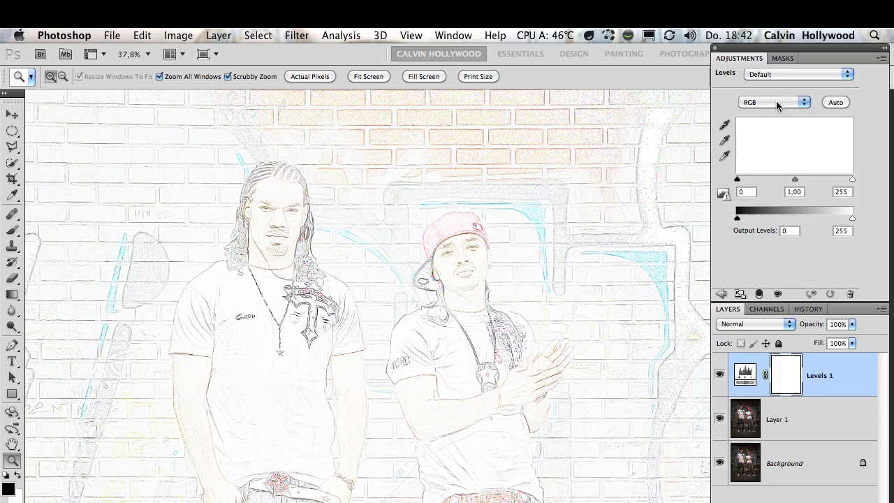
pyautogui.moveTo(737, 178); pyautogui.dragTo(810, 179)
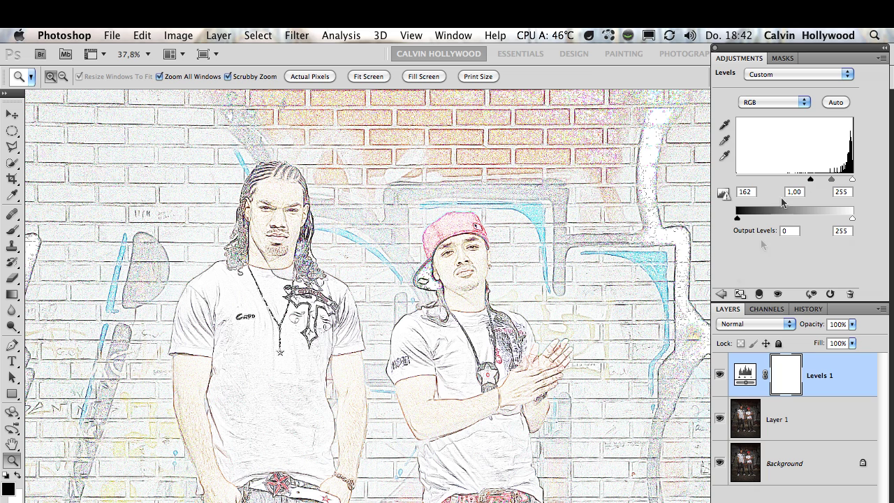
pyautogui.click(721, 293)
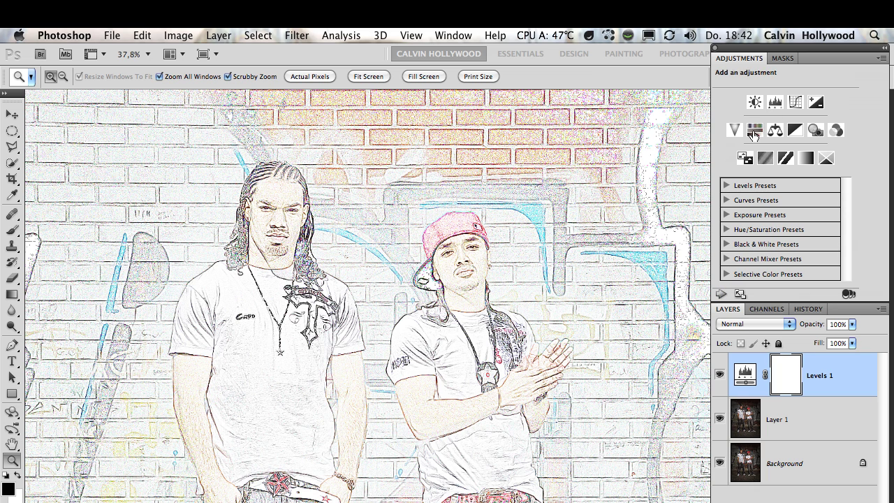
# Add a Hue/Saturation adjustment at Saturation -100, comparing with the Background layer hidden
pyautogui.click(753, 133)
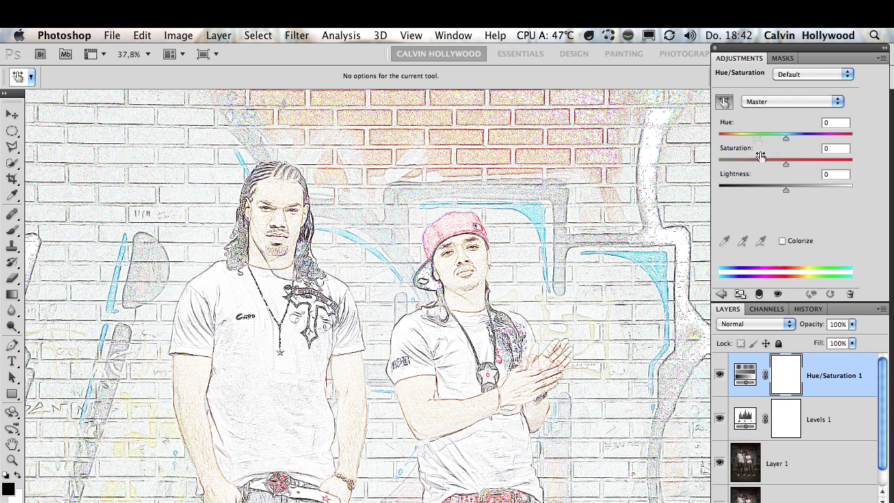
pyautogui.moveTo(786, 166); pyautogui.dragTo(709, 174)
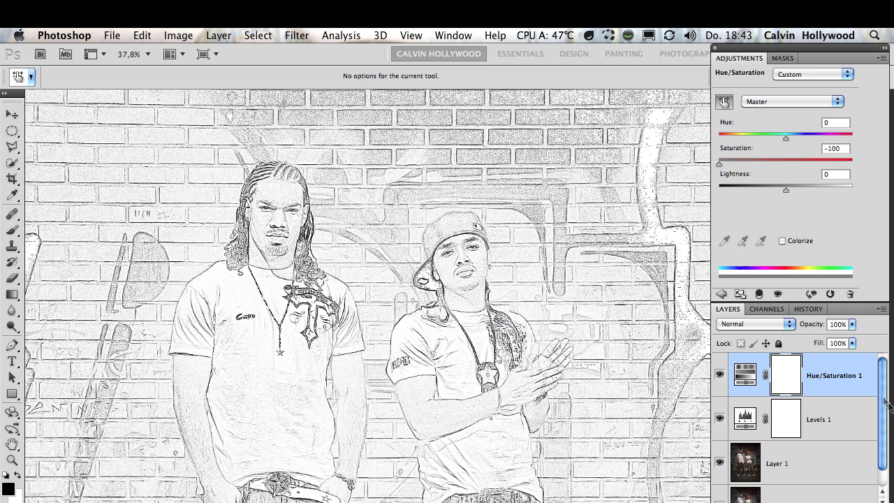
pyautogui.moveTo(883, 389); pyautogui.dragTo(883, 409)
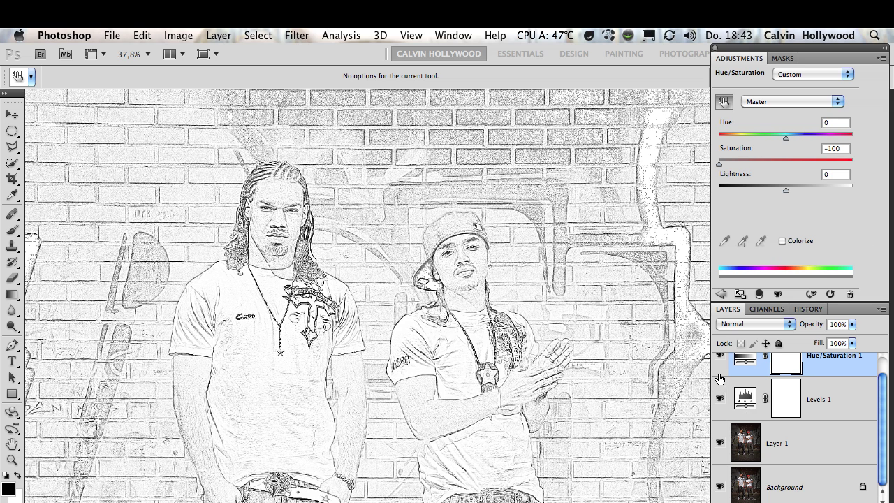
pyautogui.keyDown('alt'); pyautogui.click(719, 489); pyautogui.keyUp('alt')
pyautogui.keyDown('alt'); pyautogui.click(719, 489); pyautogui.keyUp('alt')
pyautogui.press('f')
pyautogui.press('f')
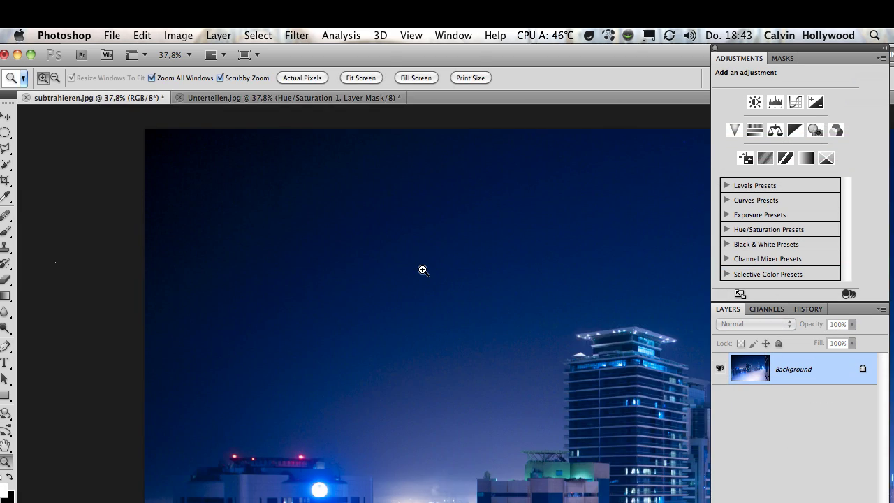
pyautogui.press('f')
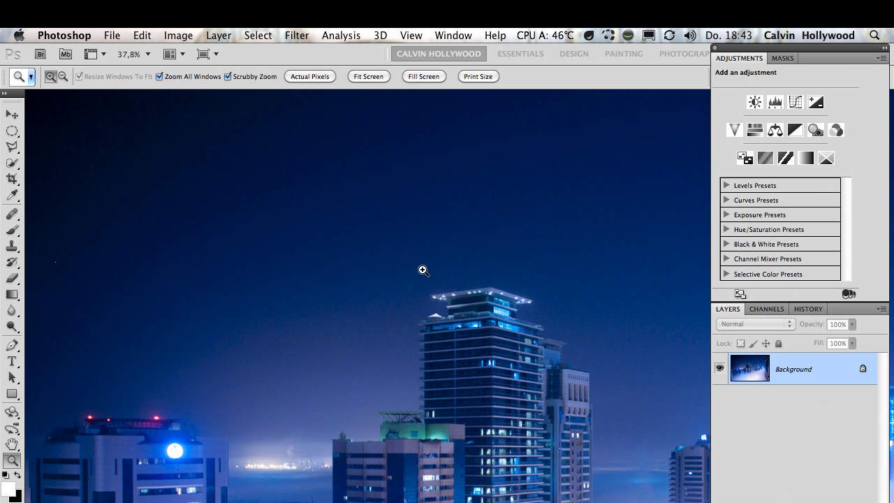
# Duplicate the city photo onto Layer 1 and set its blend mode to Subtract
pyautogui.moveTo(499, 353)
pyautogui.mouseDown()
pyautogui.moveTo(453, 357)
pyautogui.moveTo(446, 316)
pyautogui.mouseUp()
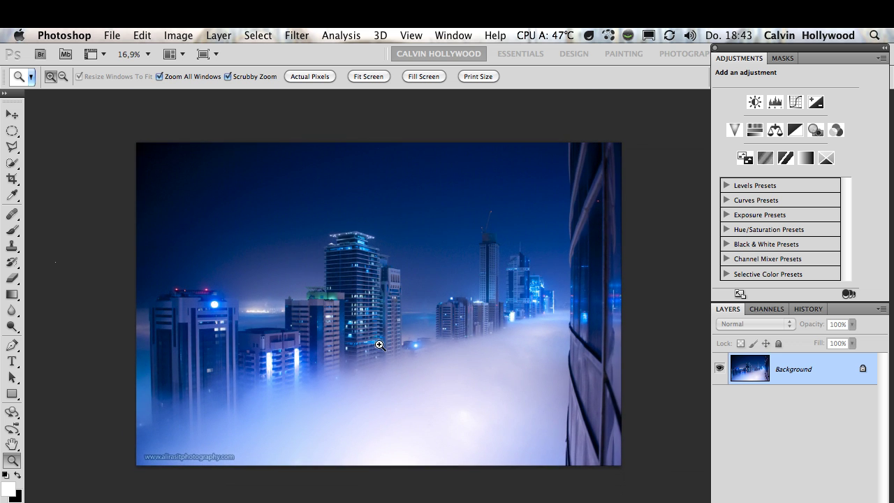
pyautogui.moveTo(378, 346); pyautogui.dragTo(391, 344)
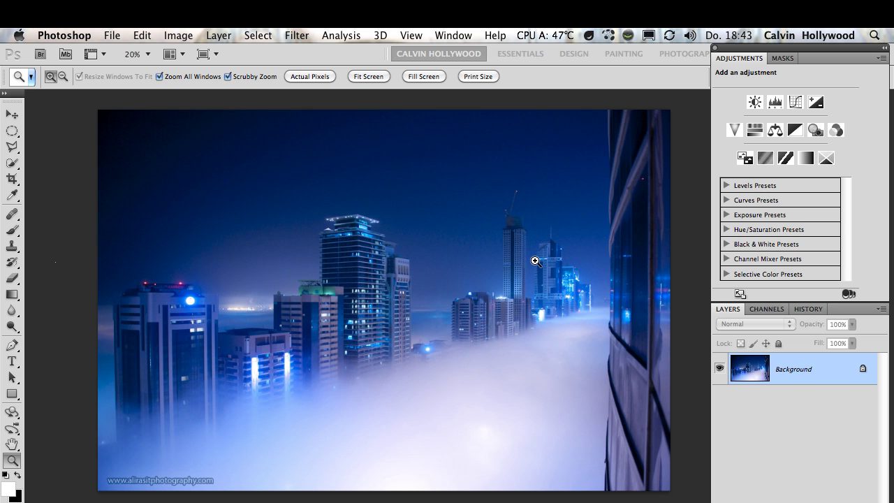
pyautogui.hotkey('ctrl', 'j')
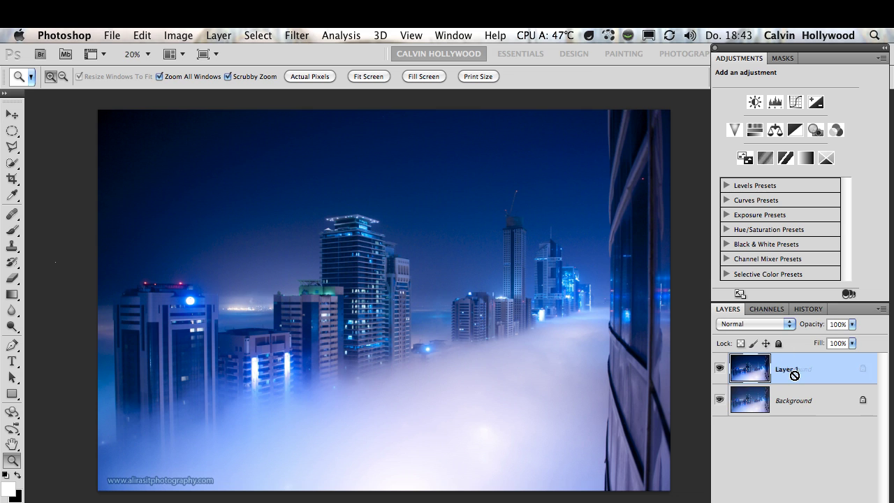
pyautogui.click(787, 323)
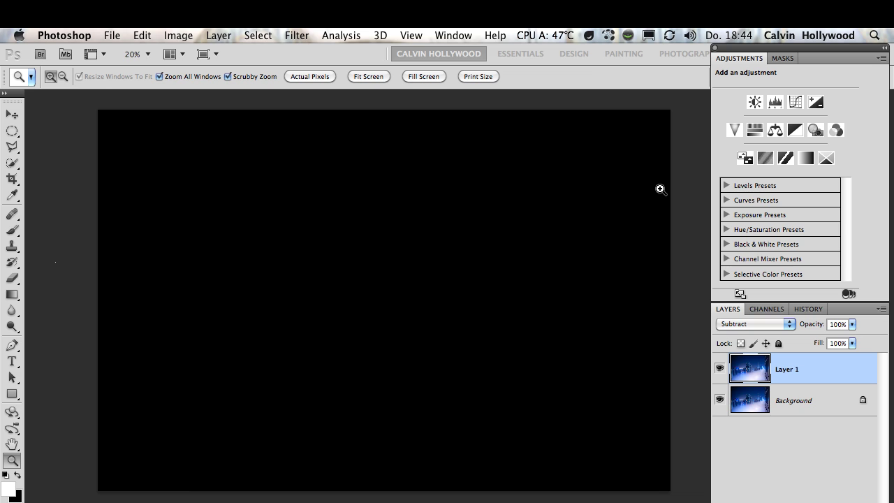
pyautogui.click(300, 35)
pyautogui.moveTo(303, 172)
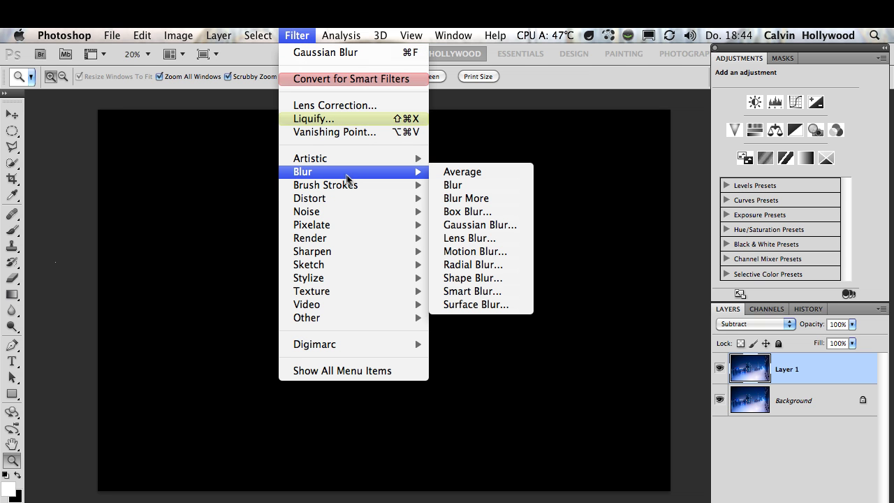
# Apply a 250-pixel Gaussian Blur to the Subtract copy layer
pyautogui.click(488, 224)
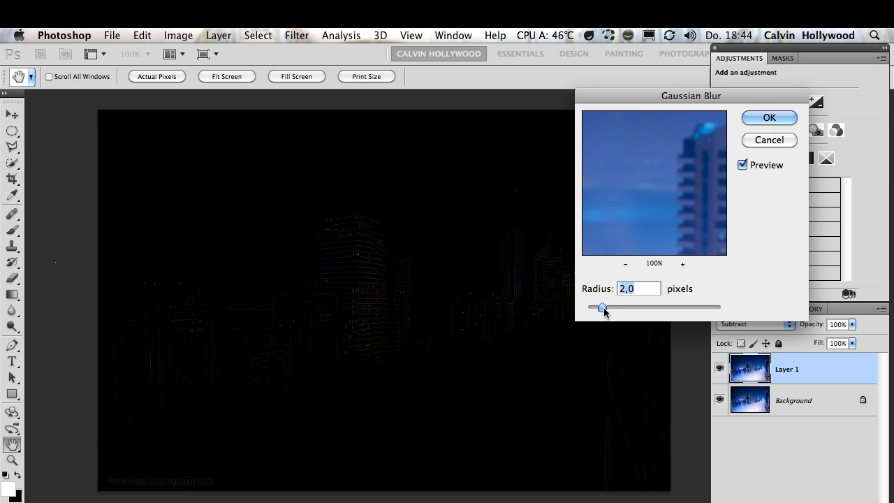
pyautogui.moveTo(603, 307); pyautogui.dragTo(636, 305)
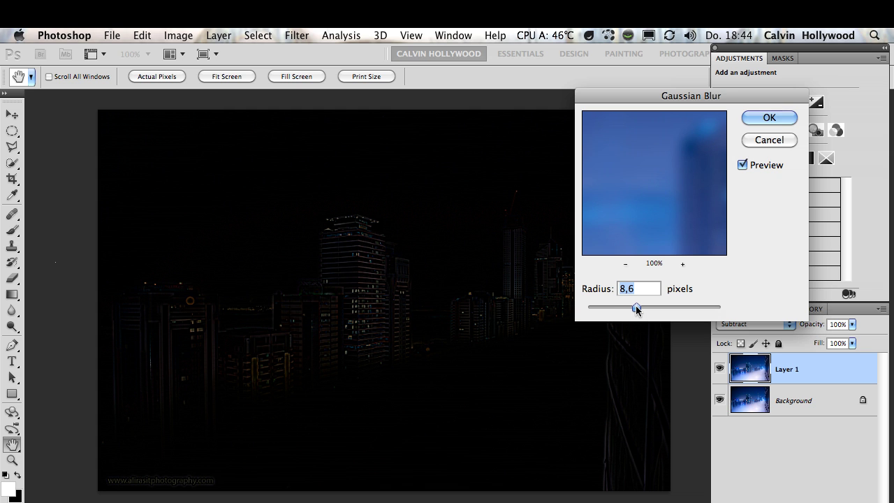
pyautogui.moveTo(635, 305); pyautogui.dragTo(622, 307)
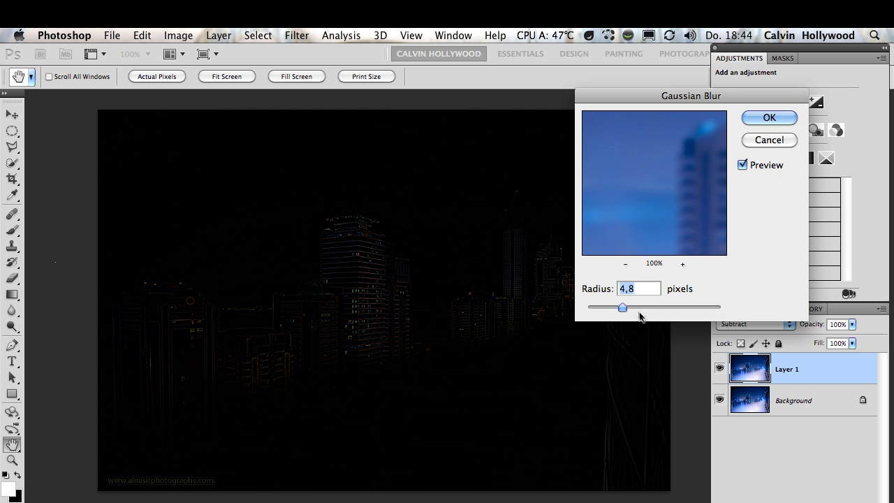
pyautogui.moveTo(621, 305); pyautogui.dragTo(771, 306)
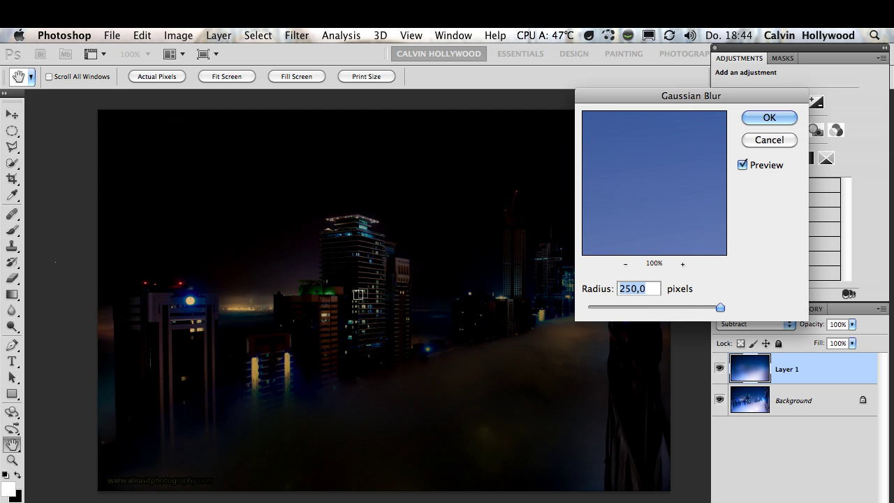
pyautogui.click(760, 119)
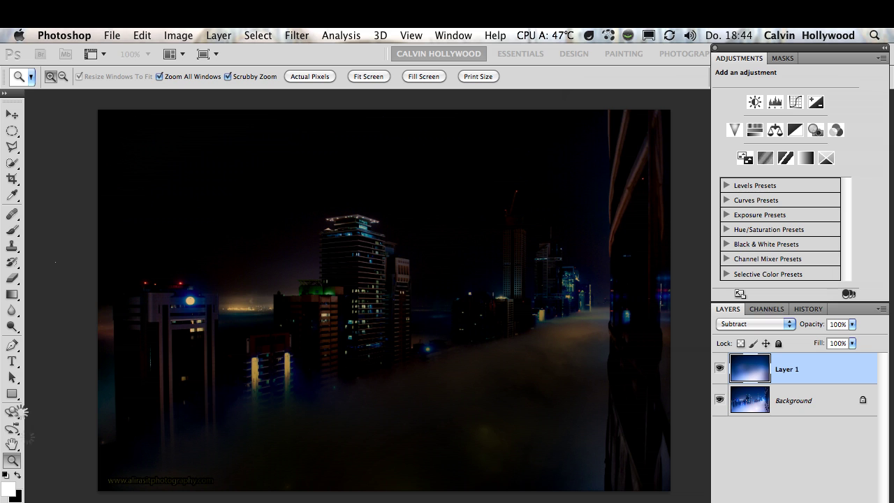
# Set Layer 1's opacity to 70% and toggle its visibility to compare with the original
pyautogui.click(11, 460)
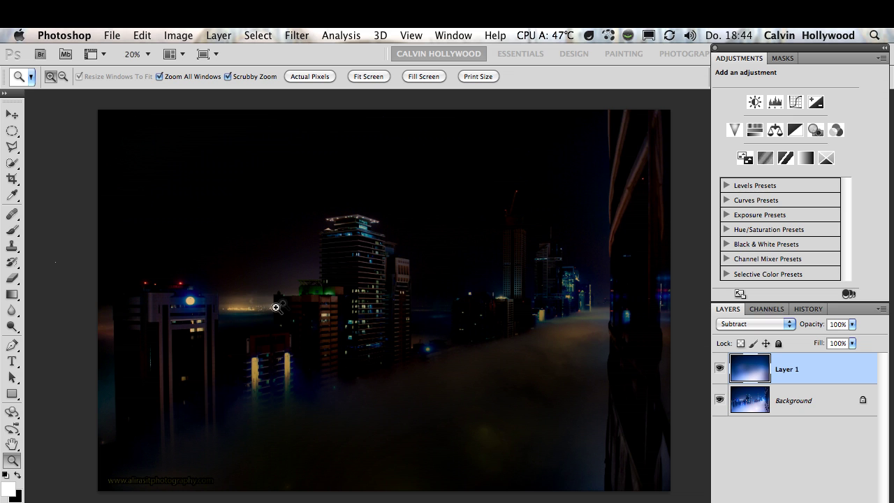
pyautogui.moveTo(416, 319); pyautogui.dragTo(437, 319)
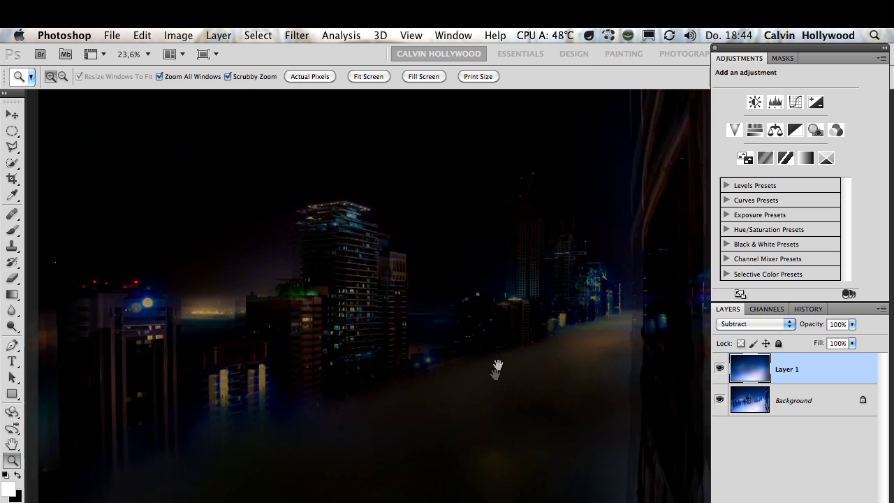
pyautogui.moveTo(497, 368); pyautogui.dragTo(491, 375)
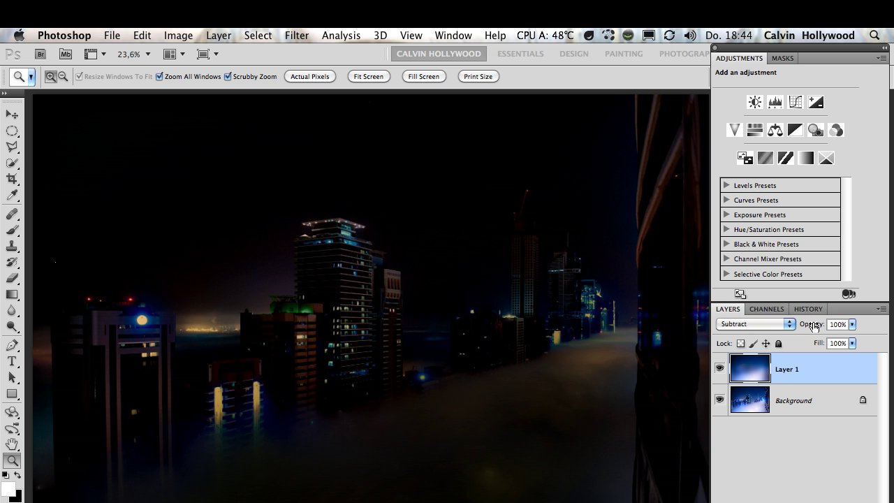
pyautogui.moveTo(814, 326); pyautogui.dragTo(788, 325)
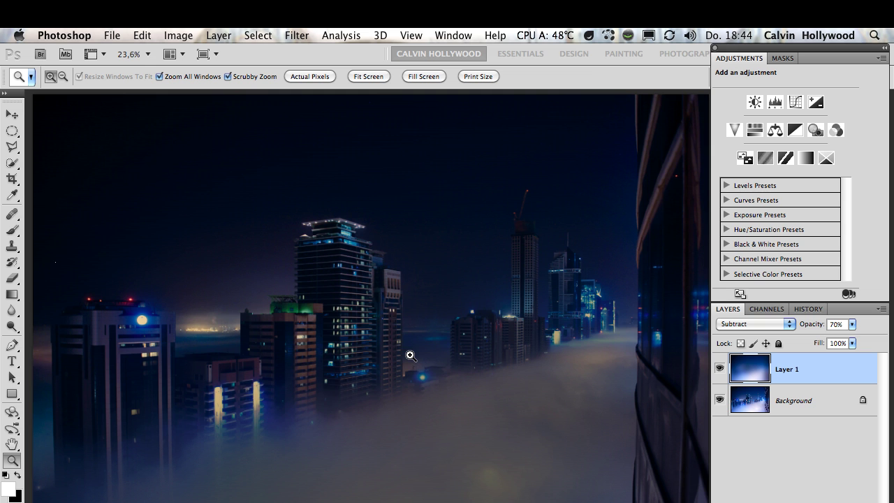
pyautogui.moveTo(423, 391)
pyautogui.mouseDown()
pyautogui.moveTo(428, 327)
pyautogui.moveTo(425, 356)
pyautogui.mouseUp()
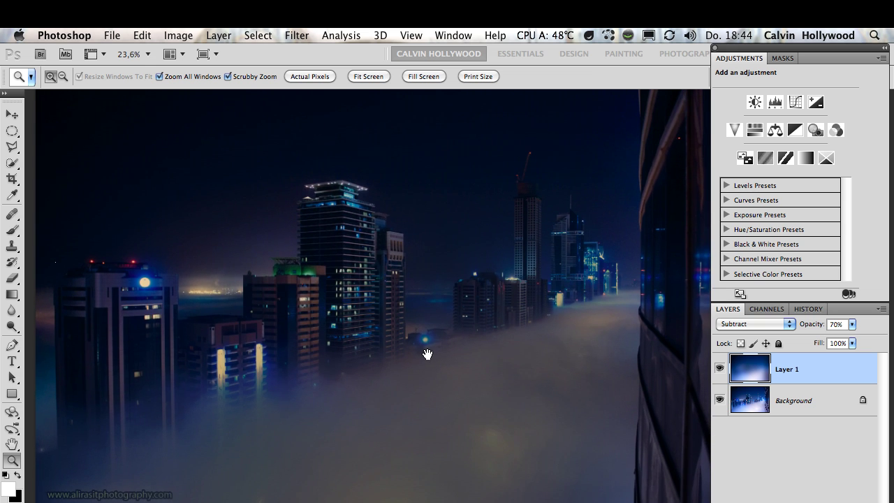
pyautogui.click(719, 369)
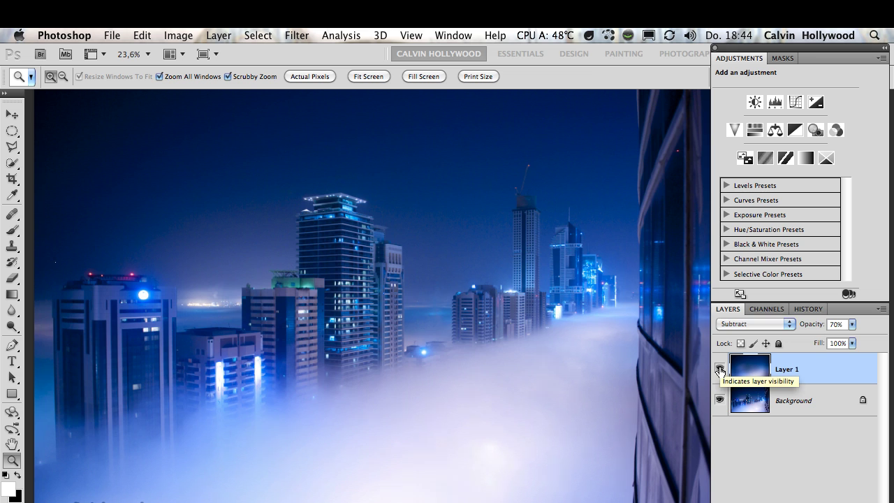
pyautogui.click(719, 369)
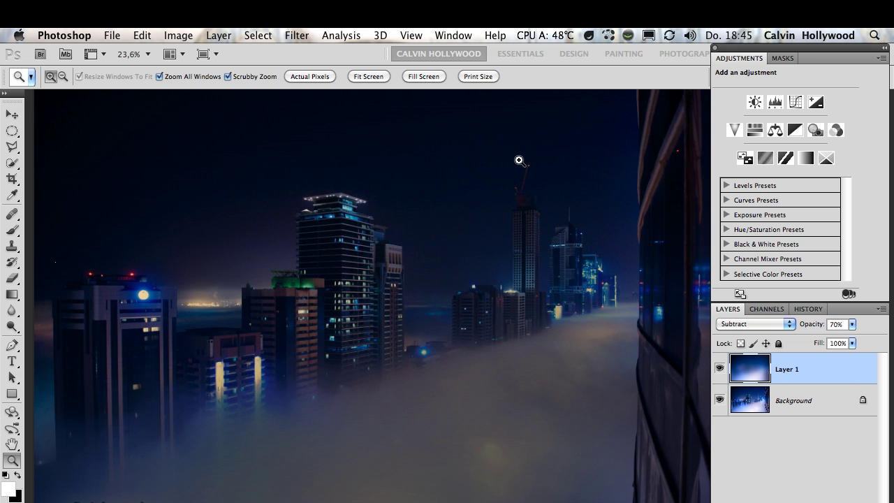
pyautogui.press('alt')
# Zoom out and centre the whole darkened skyline in the window
pyautogui.keyDown('alt'); pyautogui.click(406, 284); pyautogui.keyUp('alt')
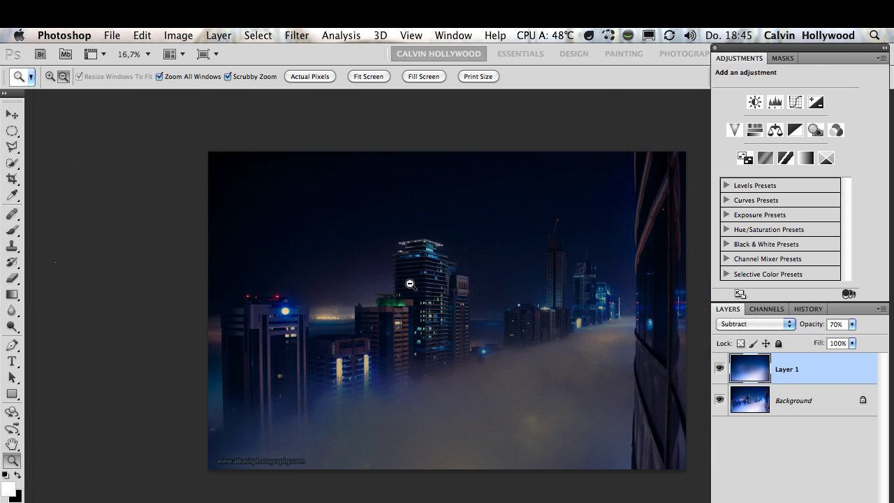
pyautogui.moveTo(489, 305); pyautogui.dragTo(418, 302)
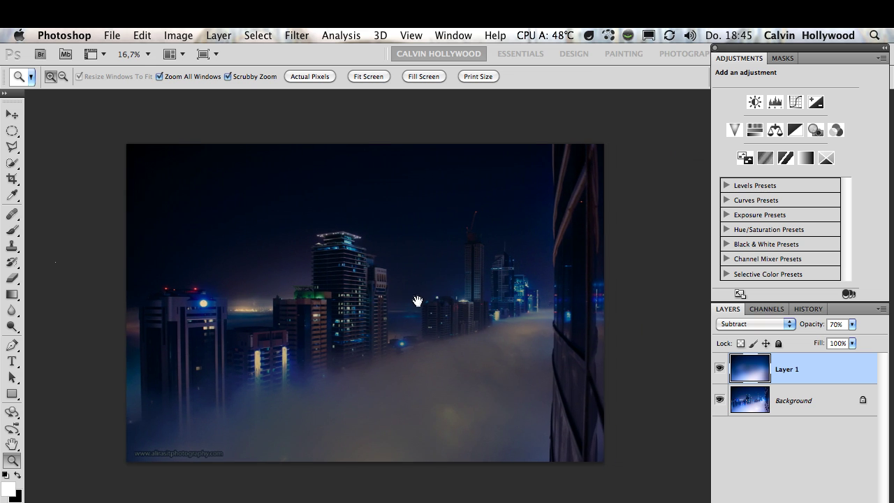